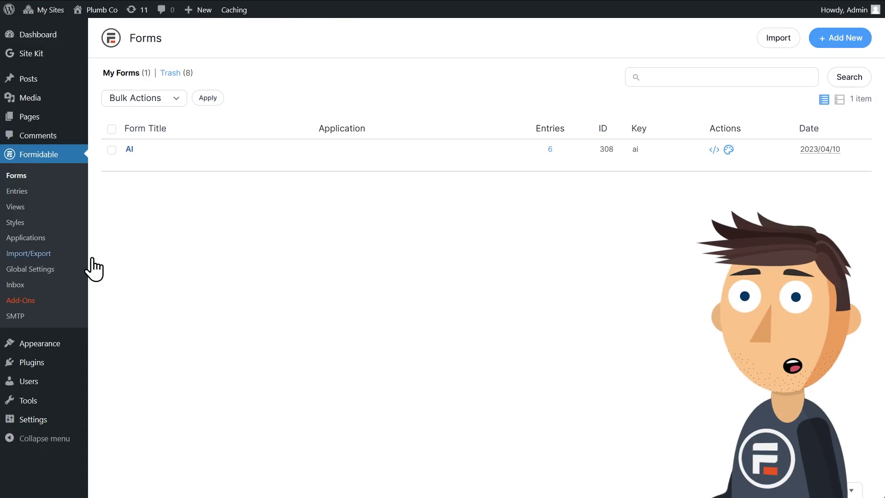
# Create a new form from the Contact Us template, with Name, Email, Subject and Message fields.
pyautogui.click(834, 43)
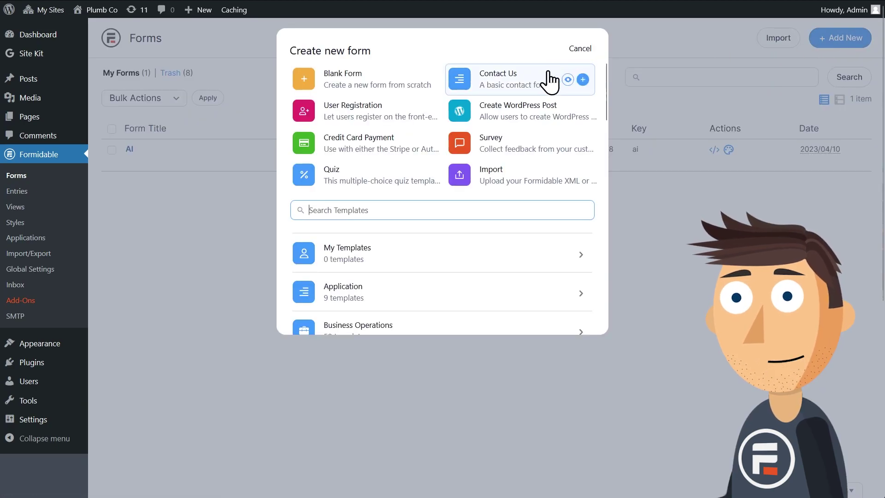
pyautogui.click(583, 80)
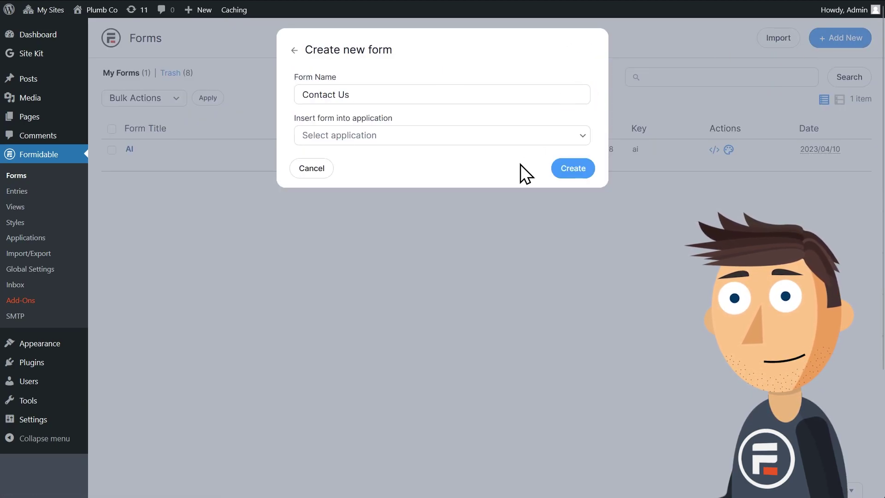
pyautogui.click(572, 168)
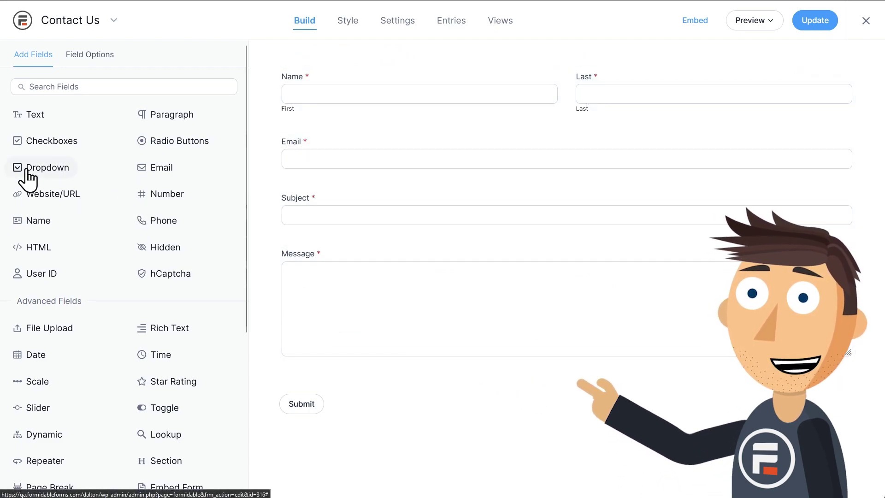
# Add a 'Who would you like to contact?' dropdown above Name with options Admin, Marketing, Sales, Support.
pyautogui.moveTo(27, 175); pyautogui.dragTo(399, 69)
pyautogui.write('Who would')
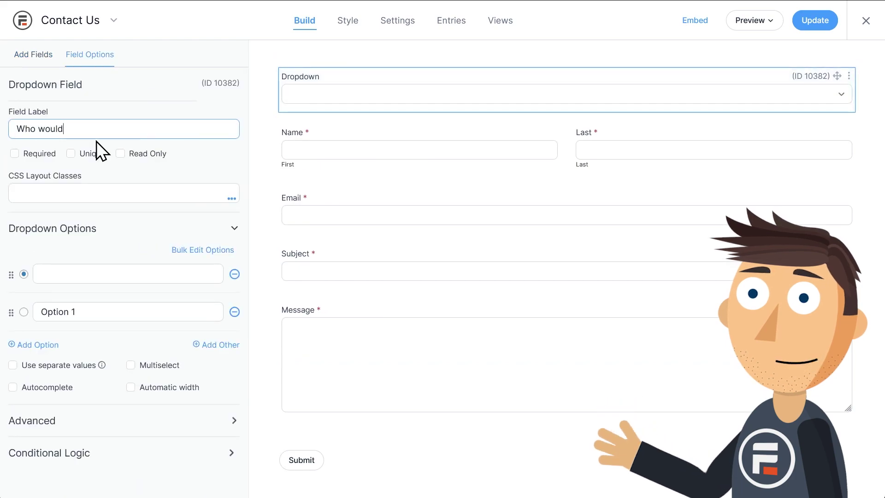
pyautogui.write(' you like to contact?')
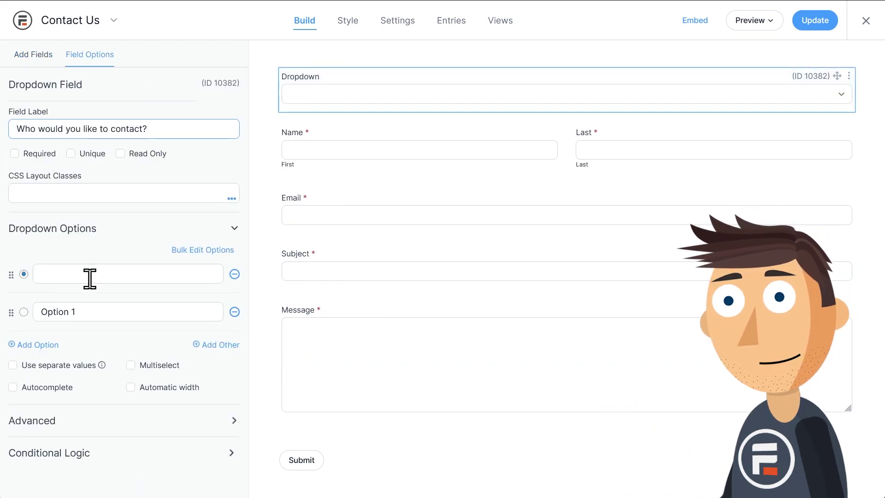
pyautogui.moveTo(106, 312); pyautogui.dragTo(29, 303)
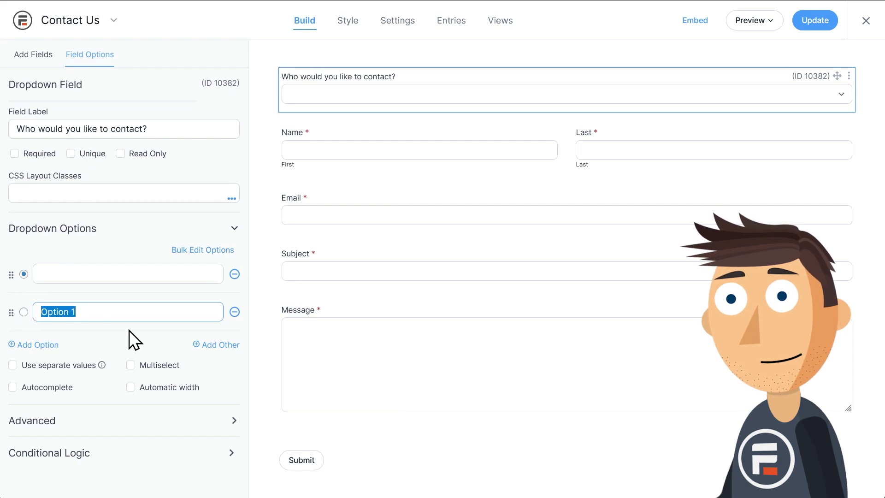
pyautogui.write('Admin')
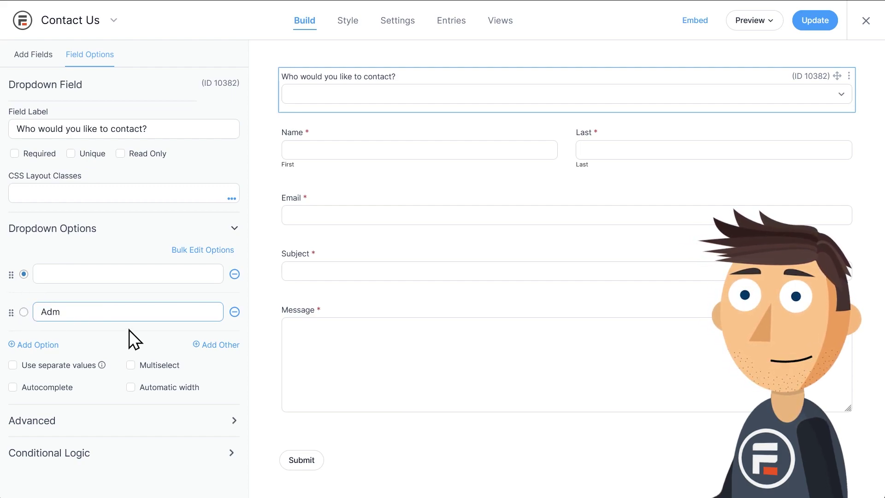
pyautogui.click(56, 349)
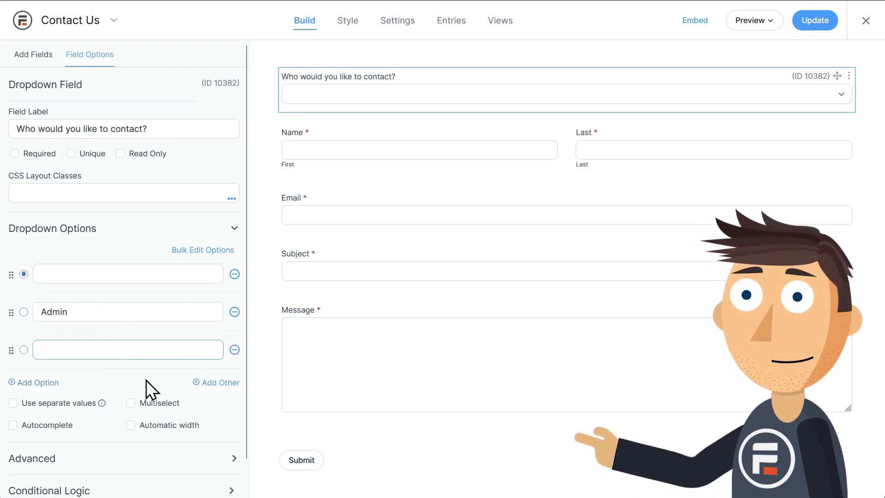
pyautogui.write('Marketing')
pyautogui.click(38, 382)
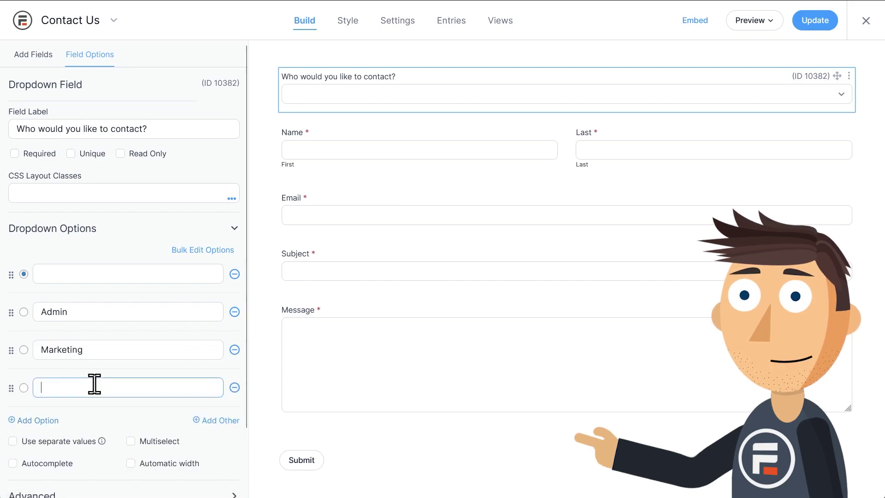
pyautogui.write('Sales')
pyautogui.click(46, 419)
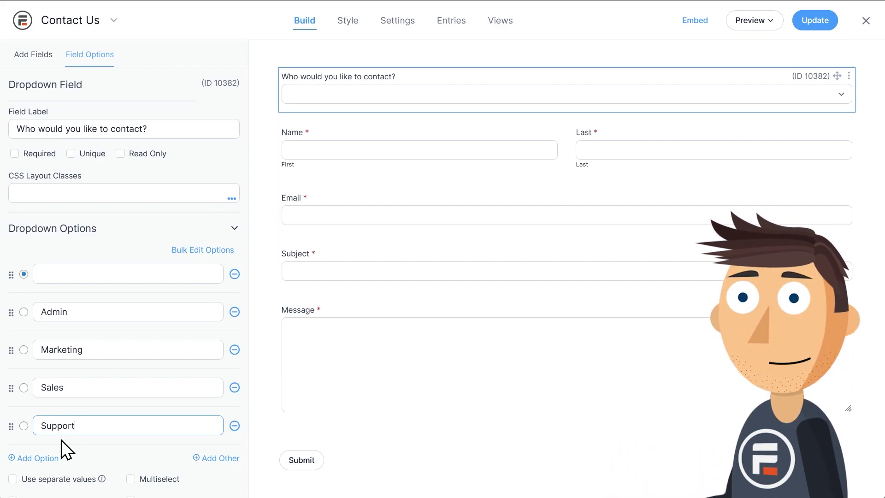
pyautogui.scroll(-3, 71, 365)
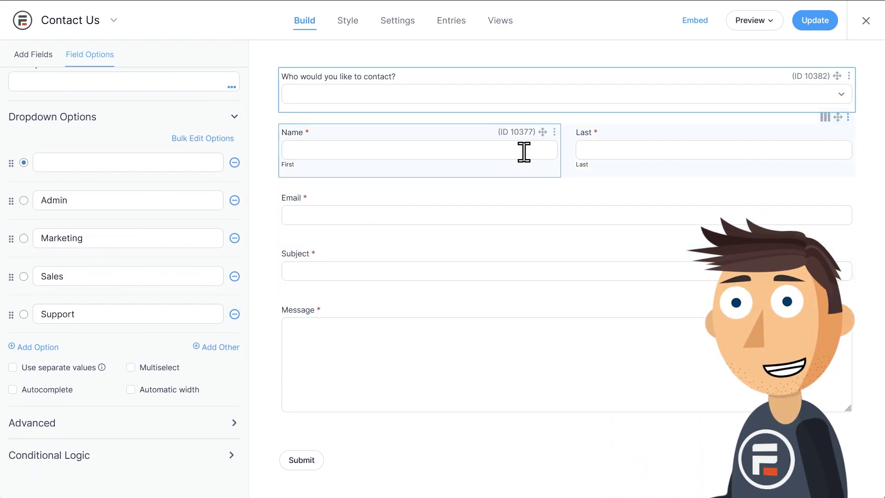
# Save the form and go to its Actions & Notifications settings.
pyautogui.click(810, 16)
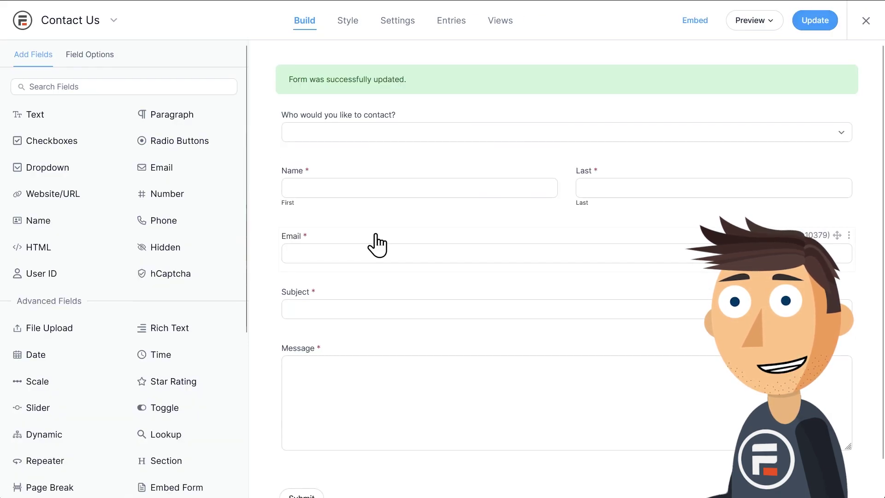
pyautogui.click(410, 32)
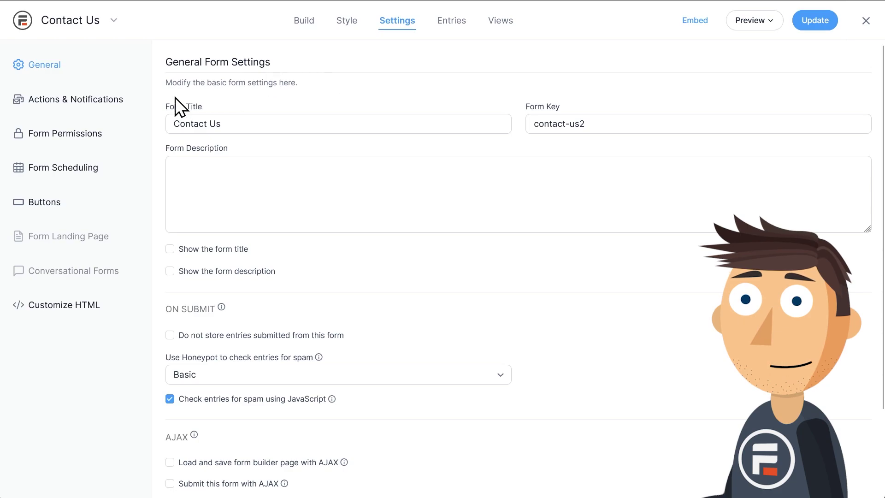
pyautogui.click(122, 103)
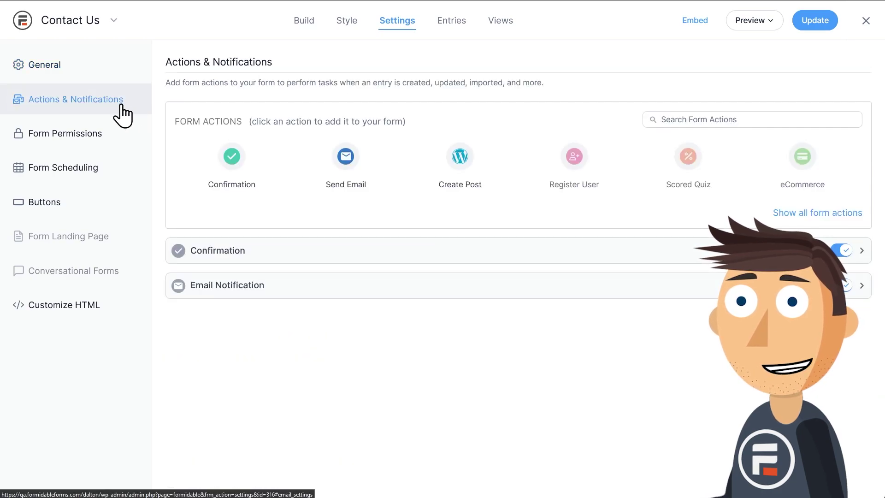
# Expand the Email Notification and review its Reply To shortcodes and message body.
pyautogui.click(297, 288)
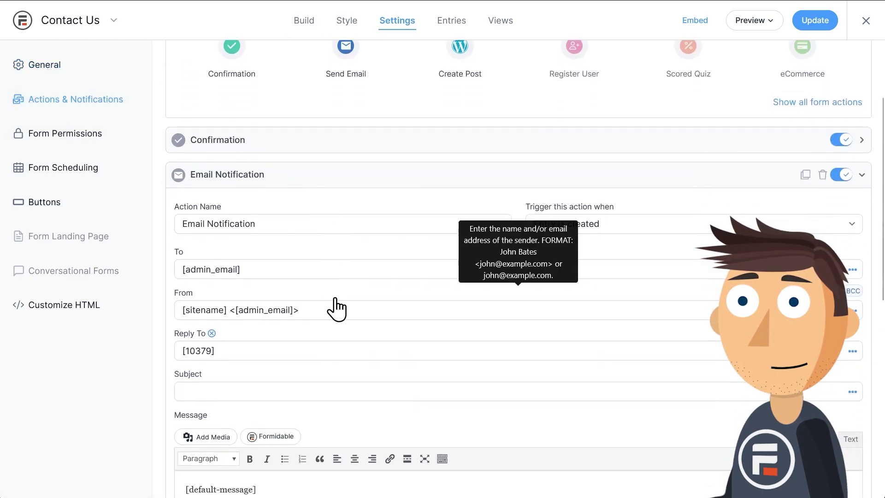
pyautogui.scroll(-4, 273, 273)
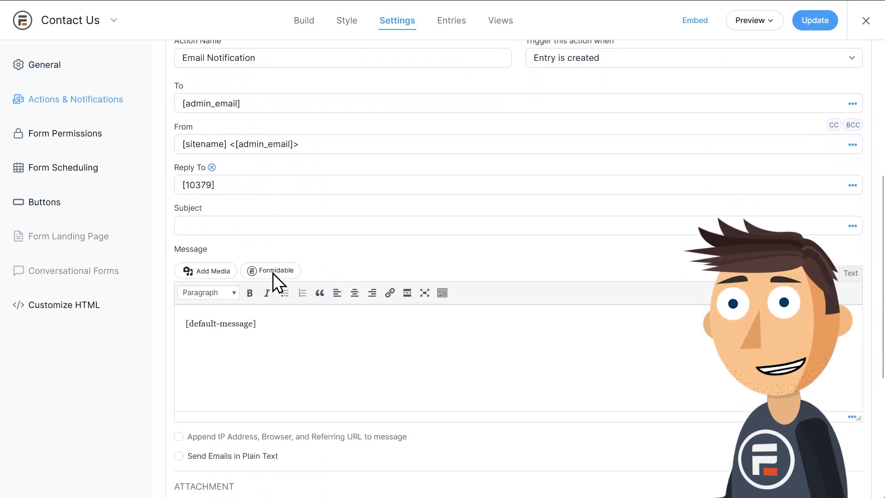
pyautogui.moveTo(221, 181)
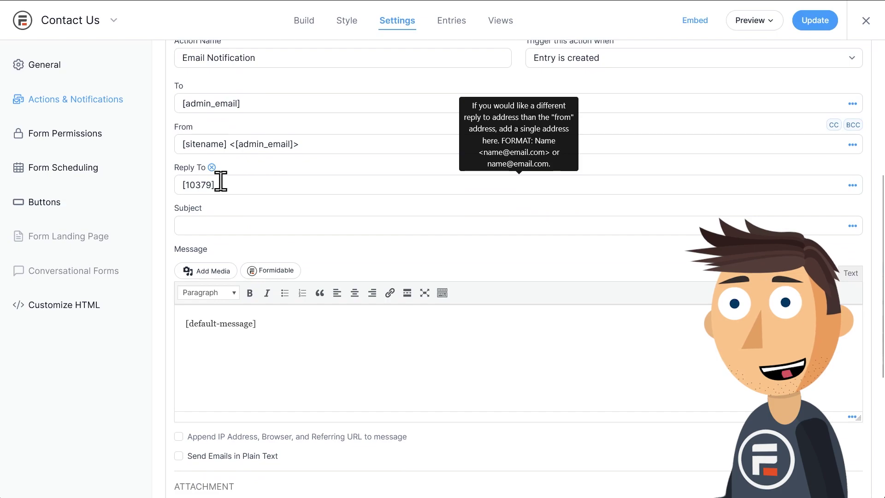
pyautogui.click(222, 182)
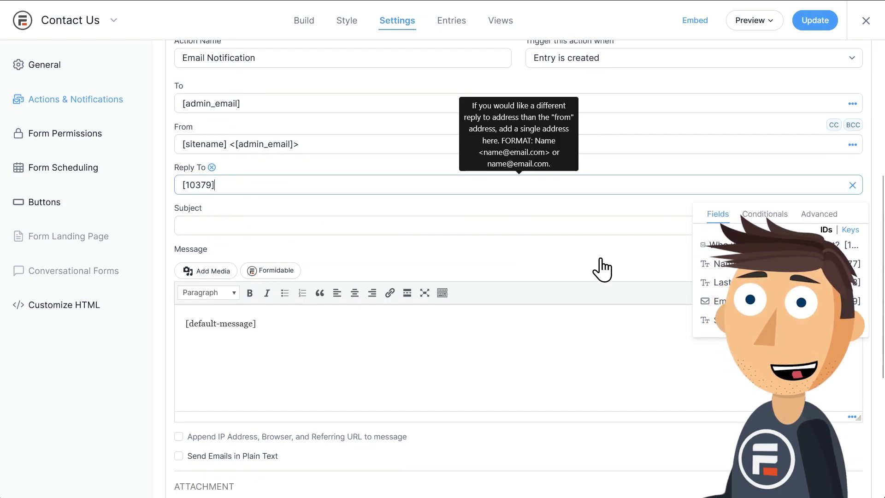
pyautogui.click(300, 352)
pyautogui.scroll(-4, 301, 352)
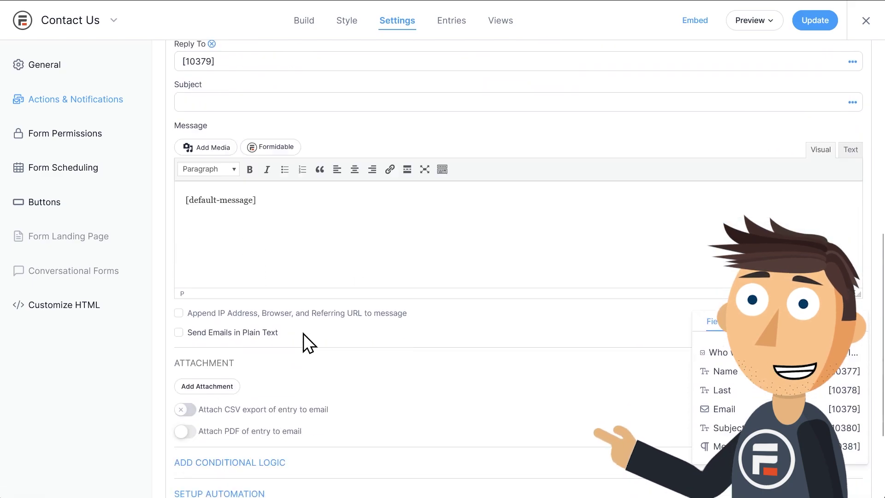
pyautogui.scroll(-1, 329, 326)
# Add a condition so the Email Notification sends only when 'Who would you like to contact?' is Admin.
pyautogui.click(267, 368)
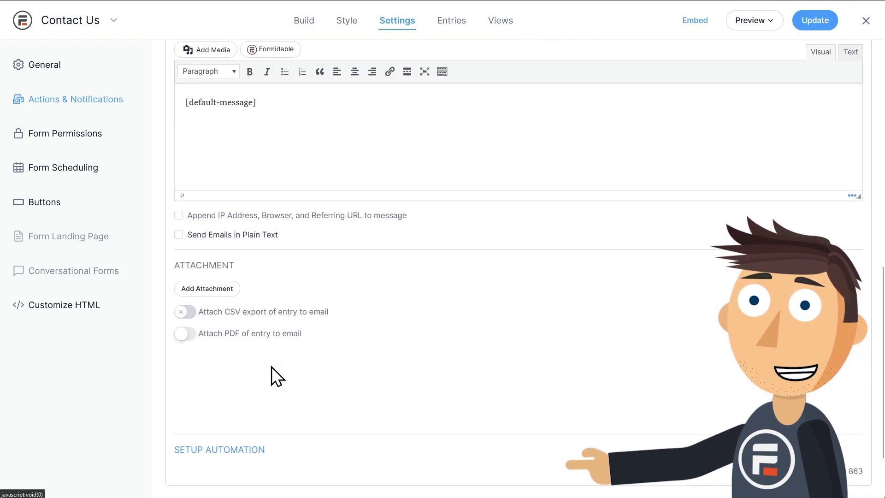
pyautogui.scroll(-2, 297, 371)
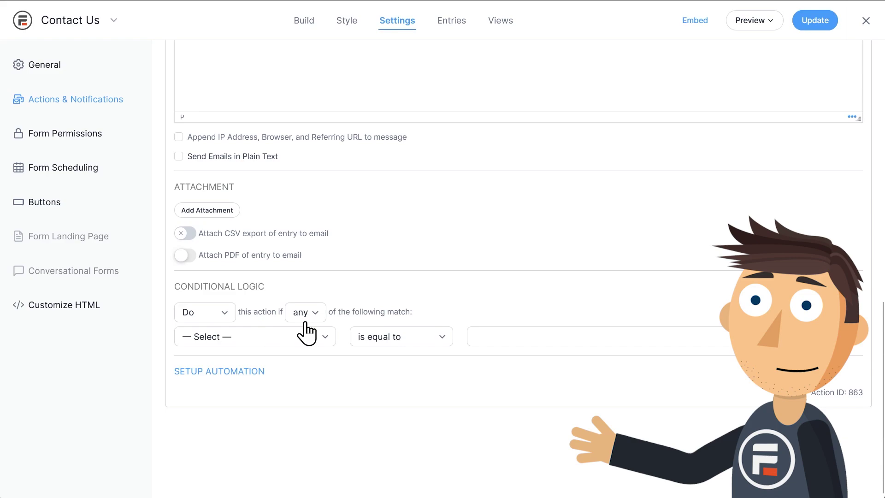
pyautogui.click(322, 337)
pyautogui.click(279, 375)
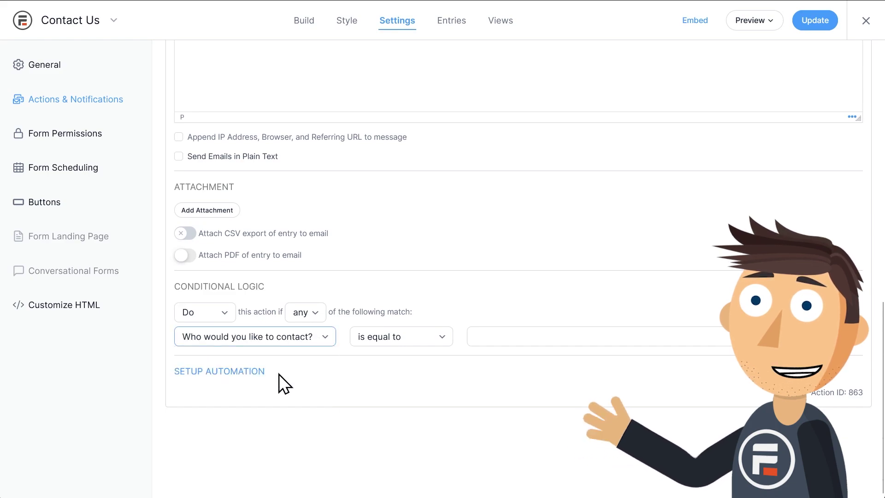
pyautogui.click(486, 344)
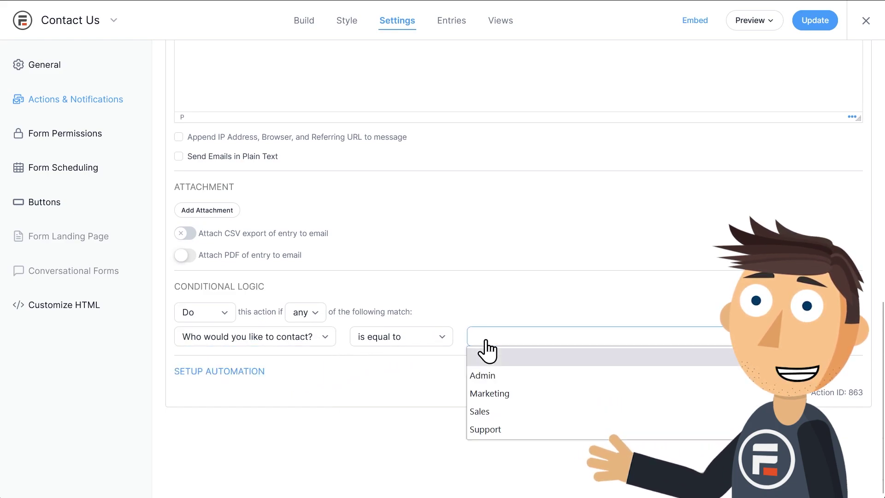
pyautogui.click(499, 381)
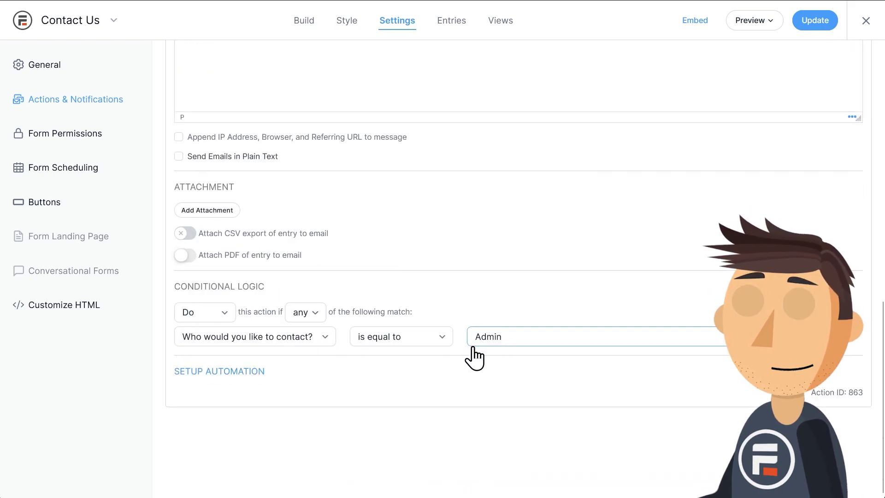
pyautogui.scroll(15, 473, 353)
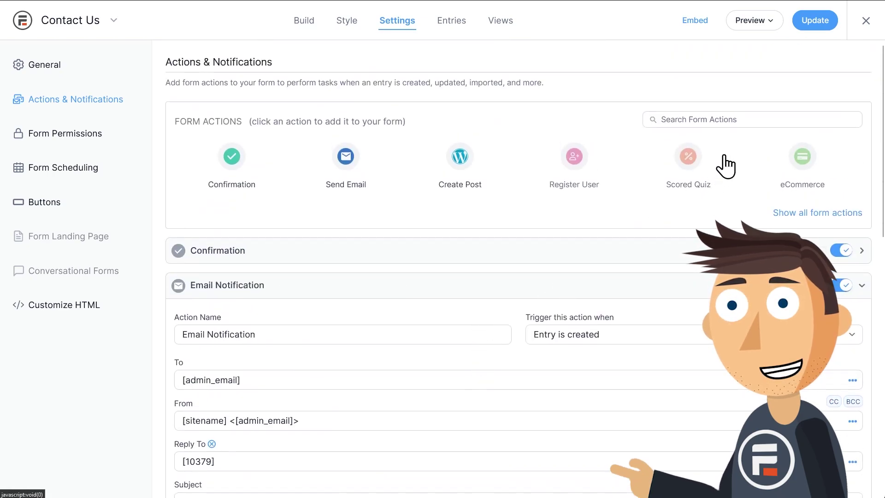
pyautogui.click(344, 162)
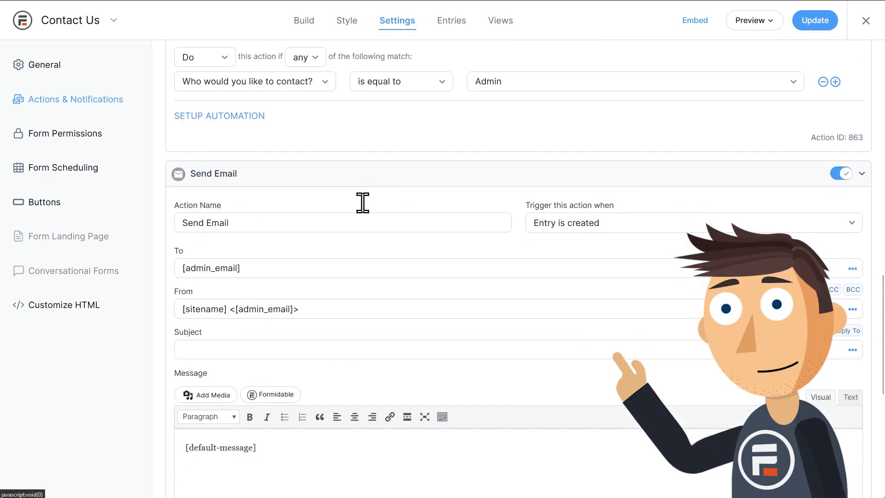
pyautogui.scroll(-2, 317, 148)
pyautogui.scroll(1, 318, 149)
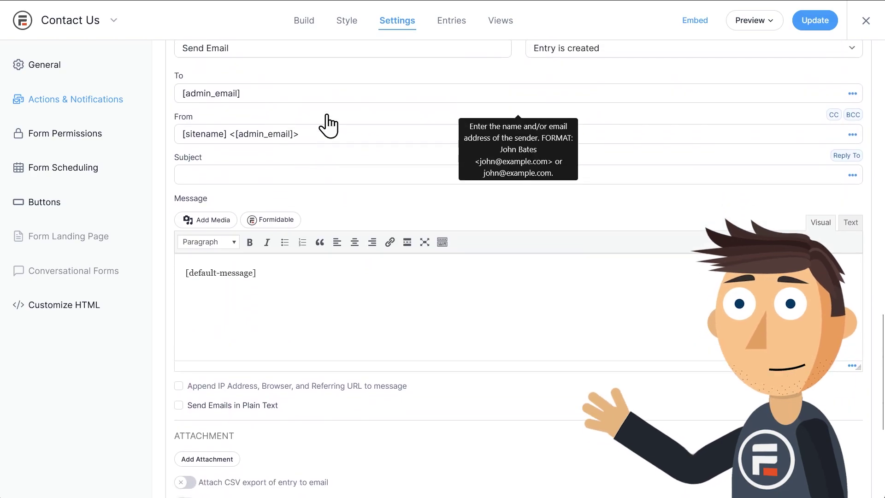
pyautogui.moveTo(270, 132); pyautogui.dragTo(182, 132)
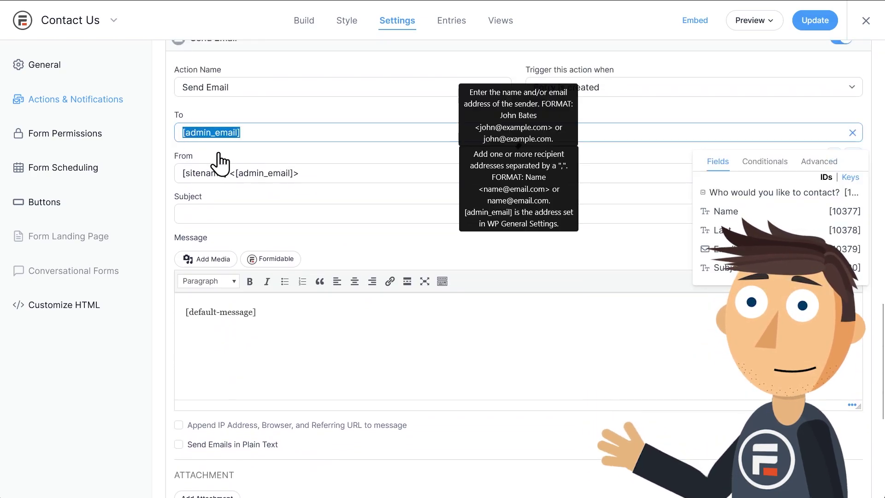
pyautogui.write('marketing@')
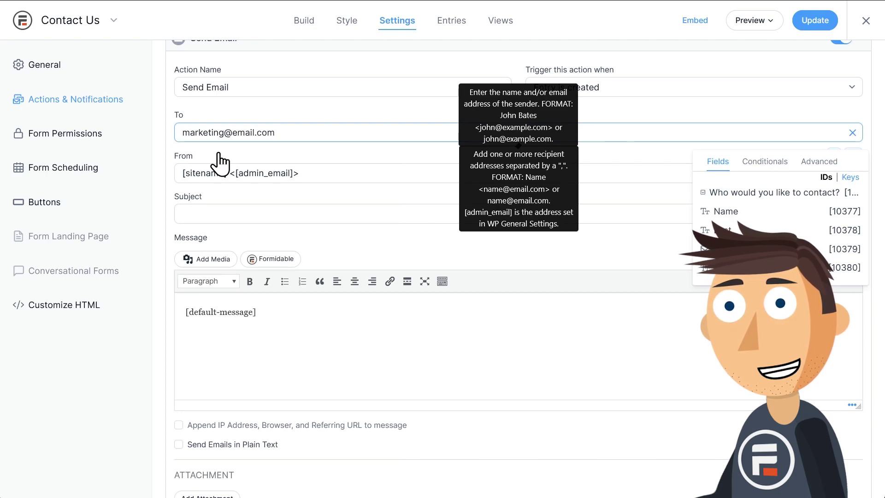
# Make it send only when 'Who would you like to contact?' is equal to Marketing.
pyautogui.scroll(-5, 387, 258)
pyautogui.click(315, 408)
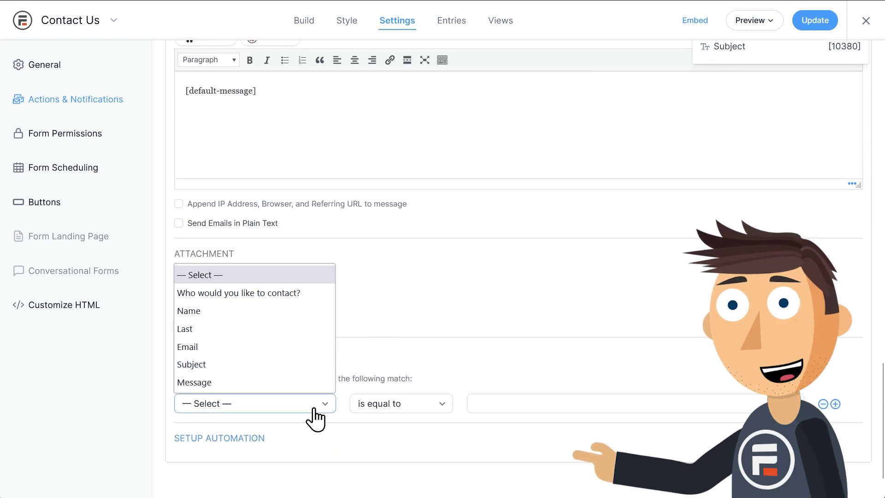
pyautogui.click(277, 293)
pyautogui.click(441, 404)
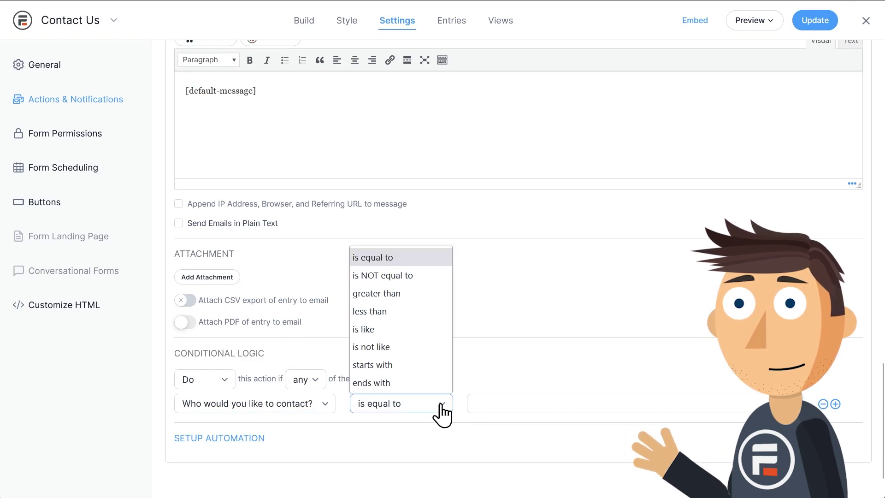
pyautogui.click(519, 406)
pyautogui.click(516, 345)
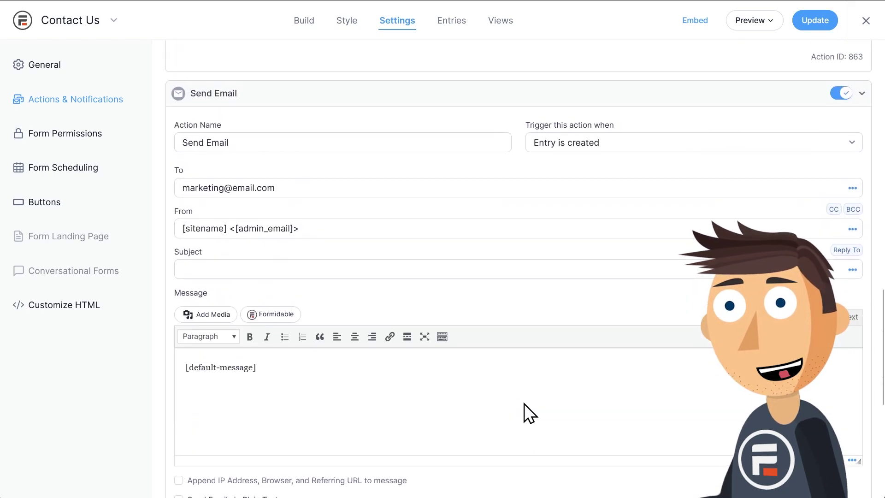
pyautogui.scroll(-10, 507, 327)
pyautogui.scroll(20, 507, 331)
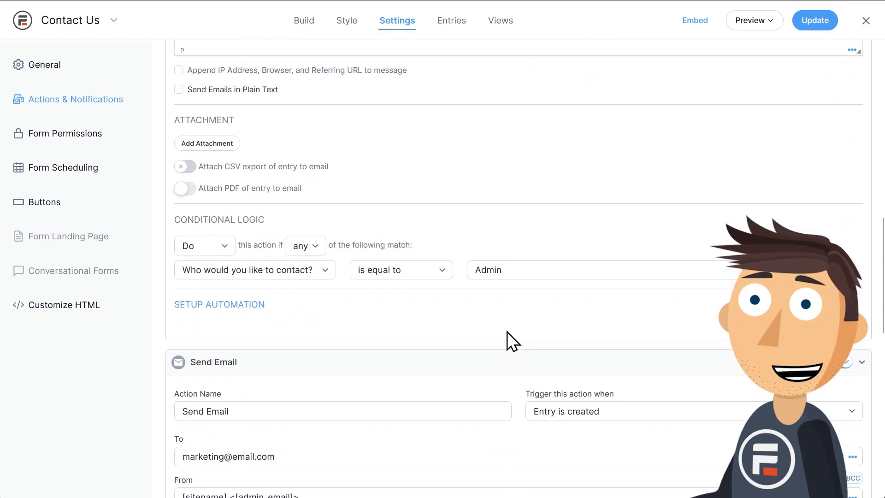
pyautogui.scroll(3, 588, 245)
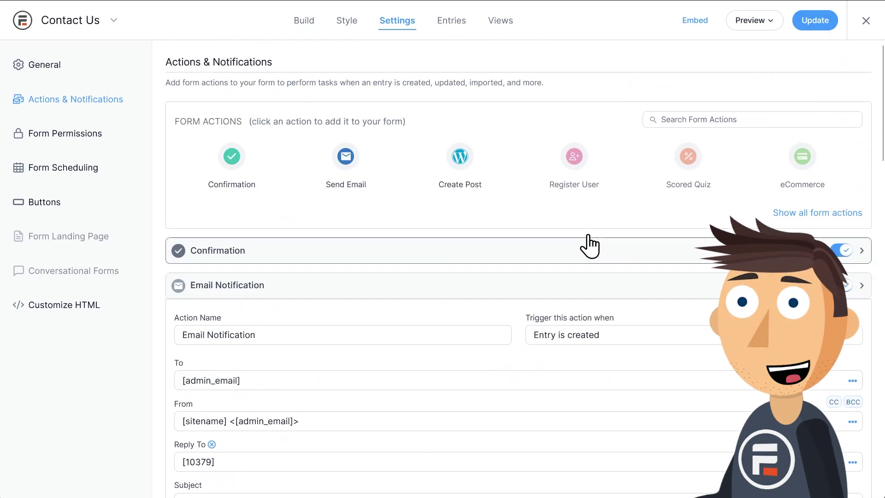
# Save the actions, then enable Use separate values on the contact dropdown in the builder.
pyautogui.click(813, 20)
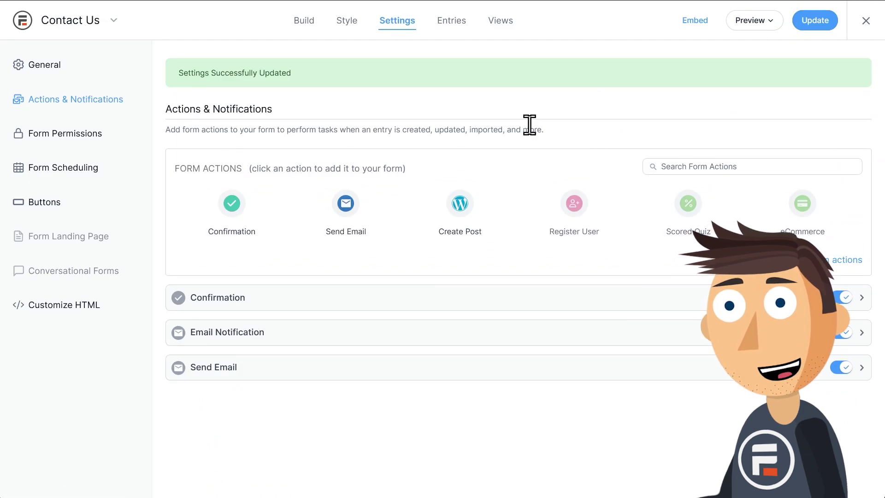
pyautogui.click(312, 27)
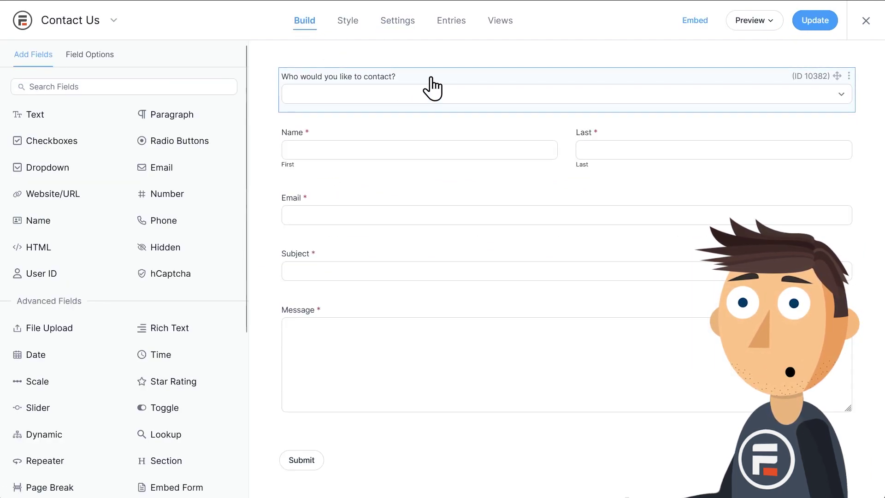
pyautogui.click(433, 88)
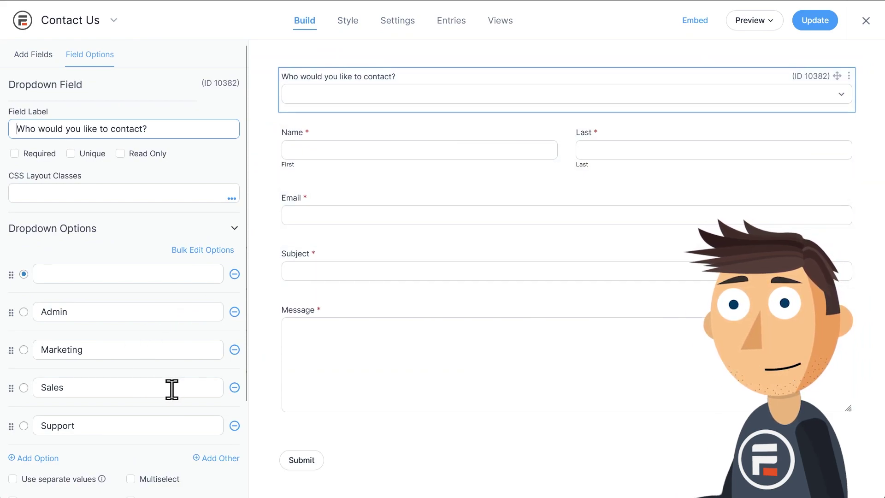
pyautogui.scroll(-2, 143, 256)
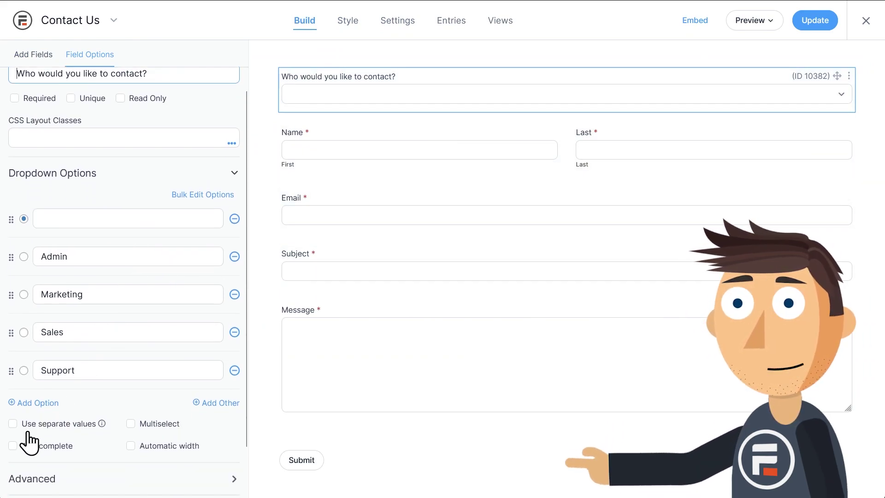
pyautogui.click(13, 424)
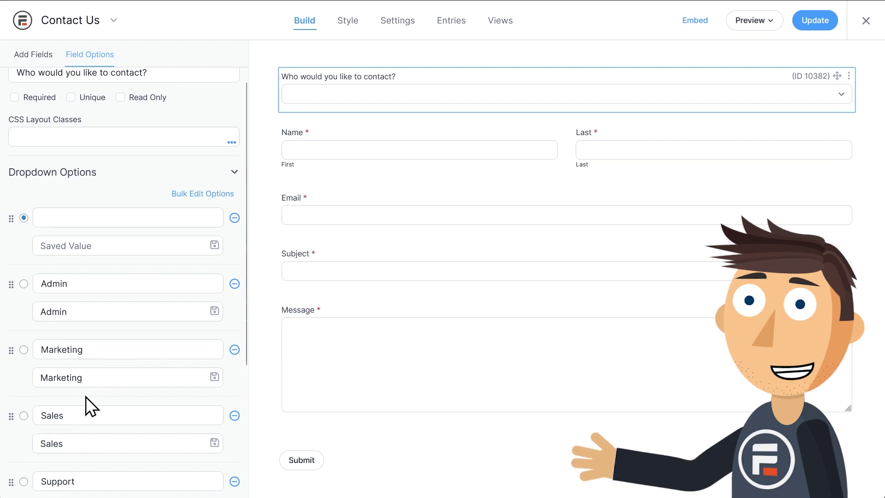
pyautogui.scroll(-4, 85, 396)
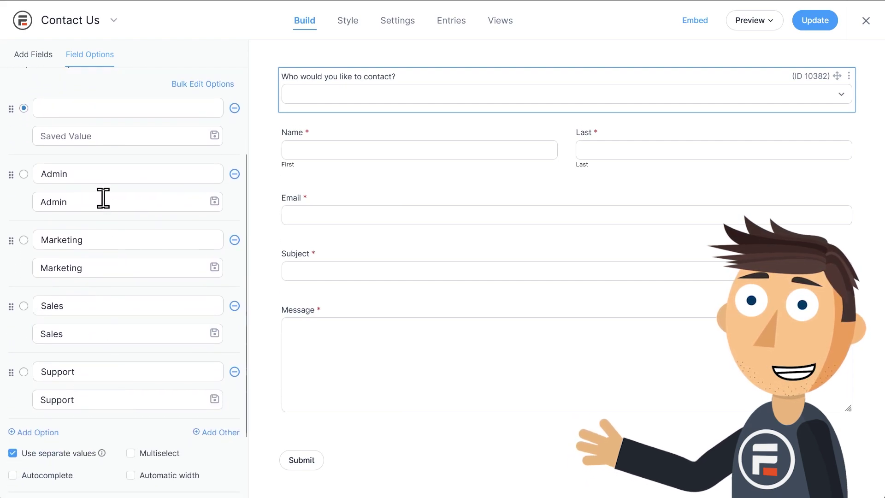
pyautogui.click(95, 203)
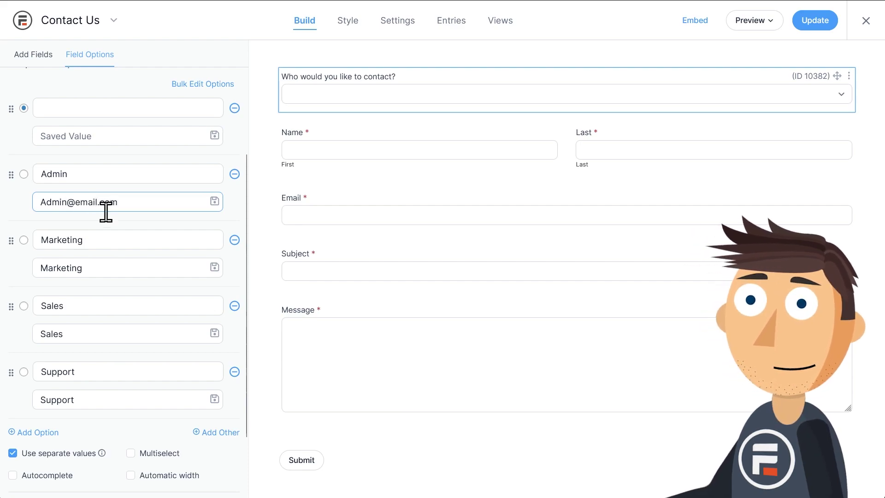
pyautogui.moveTo(139, 201); pyautogui.dragTo(72, 202)
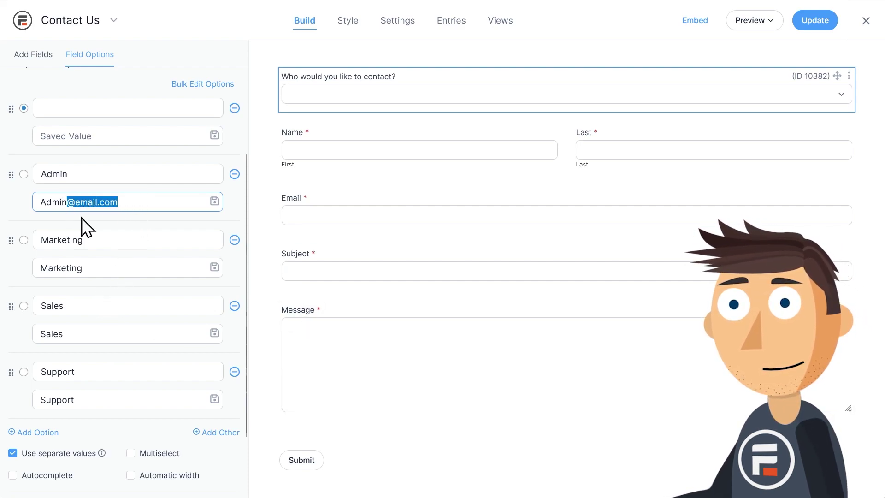
pyautogui.click(127, 272)
pyautogui.write('@email.com')
pyautogui.click(95, 334)
pyautogui.write('@email.com')
pyautogui.click(108, 398)
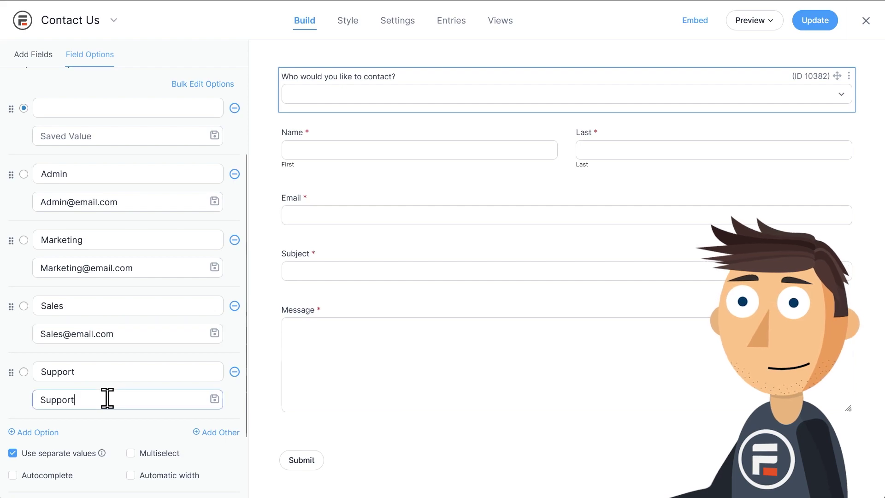
pyautogui.scroll(1, 138, 375)
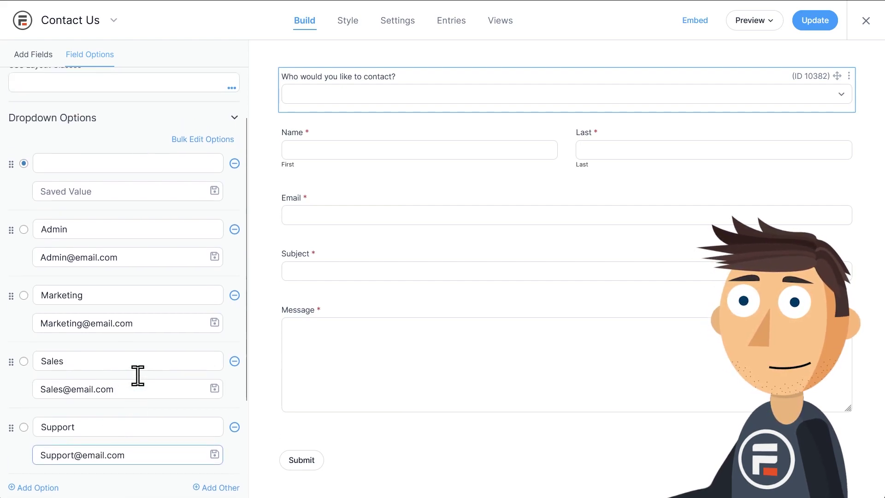
pyautogui.scroll(2, 157, 368)
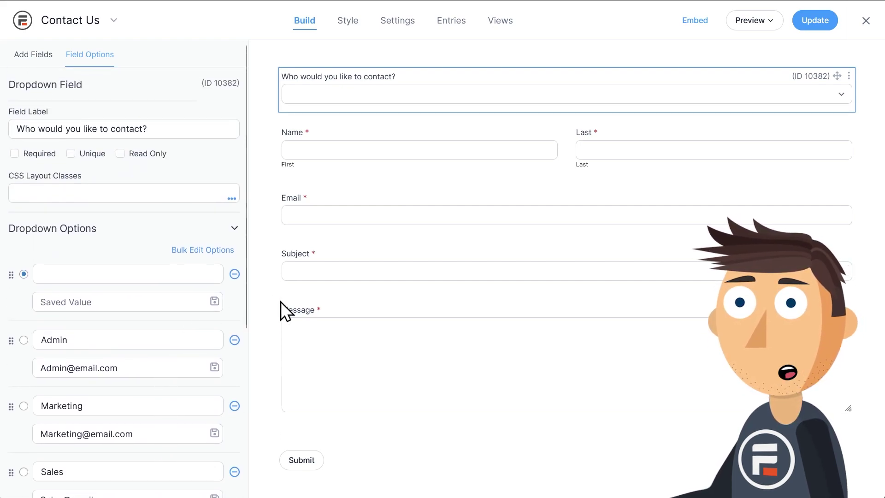
pyautogui.click(814, 26)
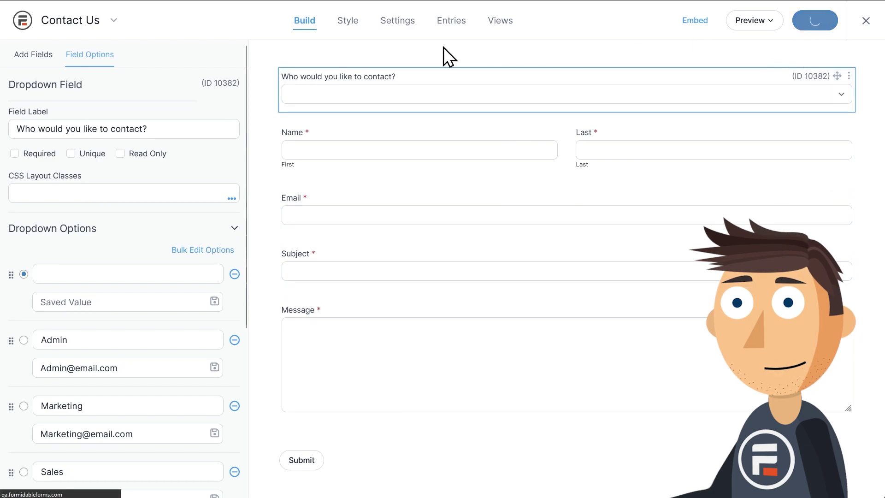
# Delete the Send Email action from the form's Actions & Notifications.
pyautogui.click(408, 28)
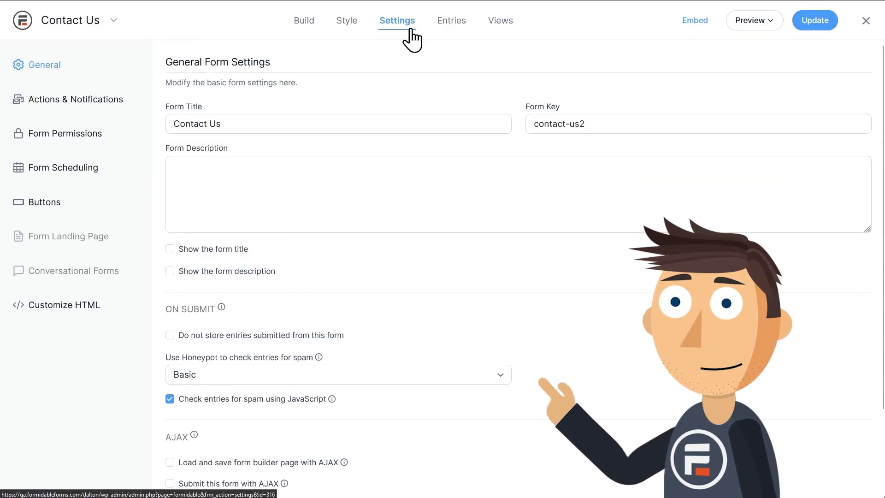
pyautogui.click(76, 99)
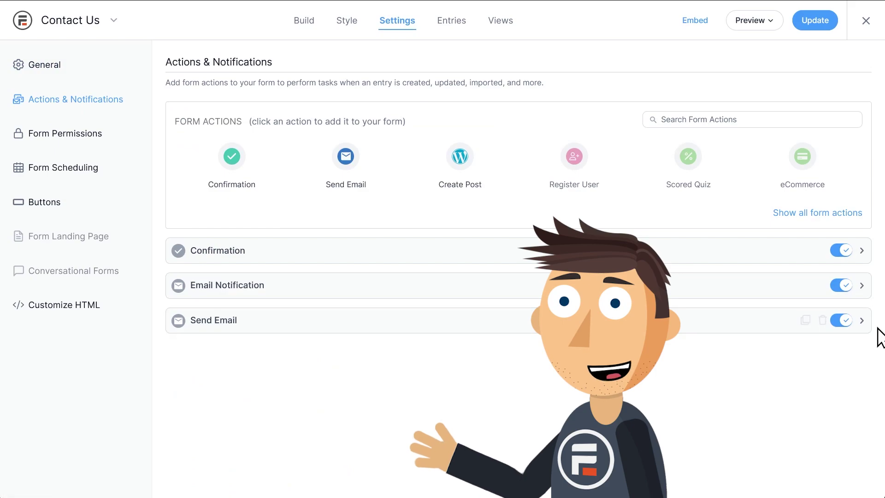
pyautogui.click(820, 319)
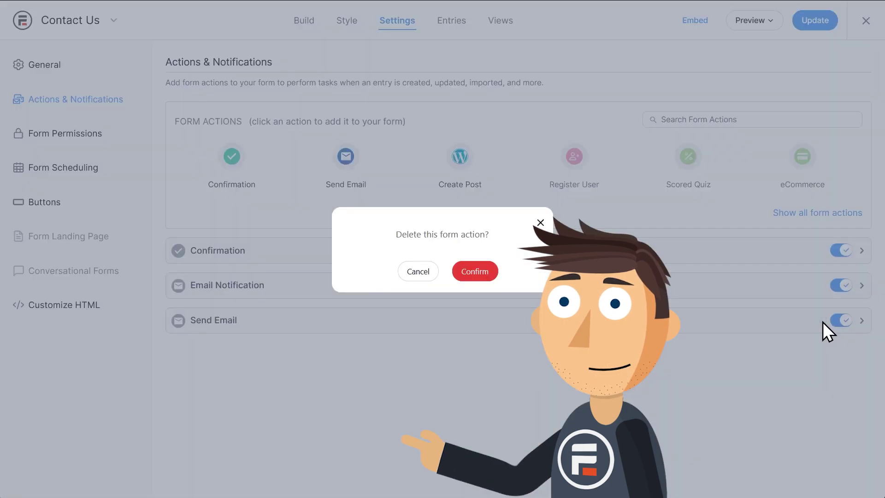
pyautogui.click(470, 272)
# Remove the Admin-only condition from the Email Notification.
pyautogui.click(365, 296)
pyautogui.scroll(-12, 367, 306)
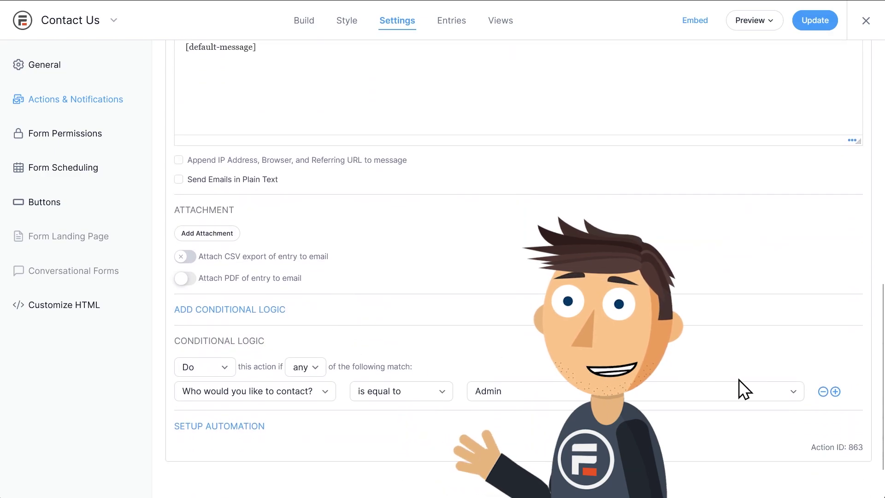
pyautogui.click(822, 391)
pyautogui.scroll(6, 506, 385)
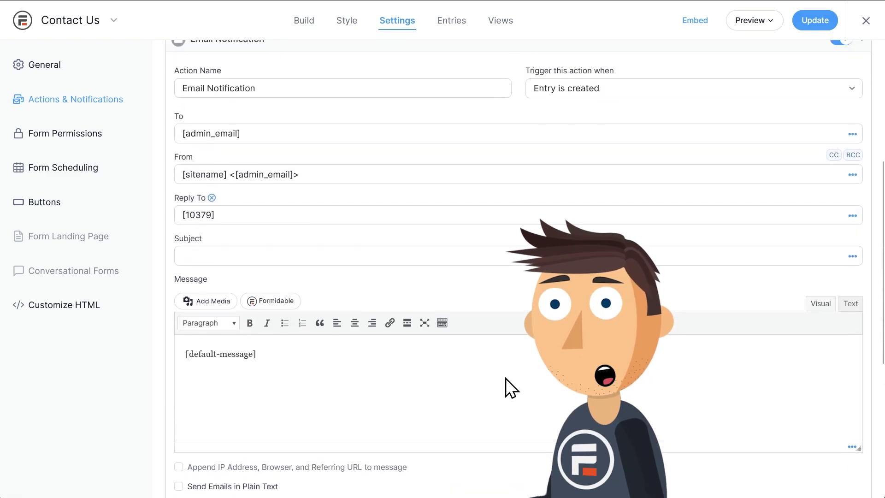
# Replace the [admin_email] recipient with the contact dropdown's field shortcode [10382].
pyautogui.moveTo(254, 247); pyautogui.dragTo(158, 245)
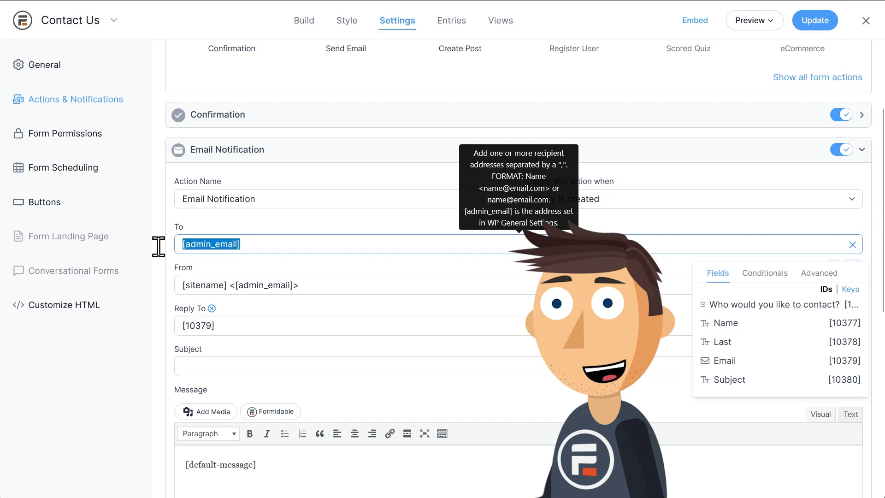
pyautogui.press('BackSpace')
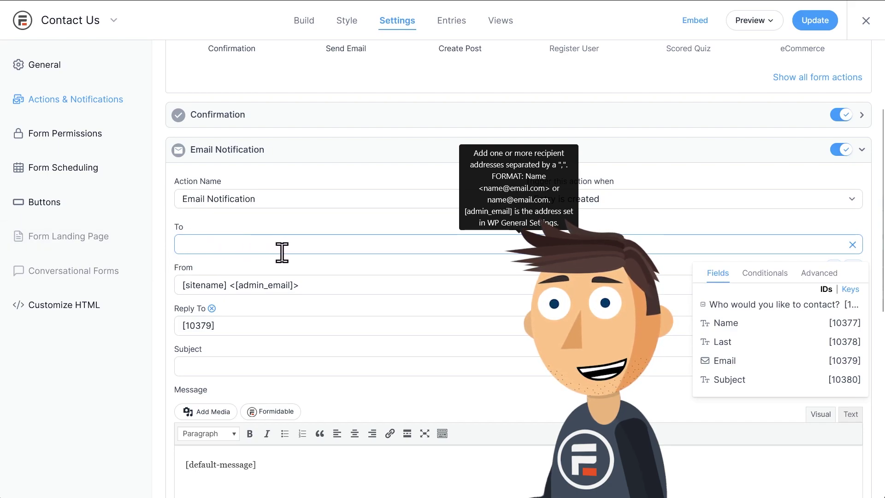
pyautogui.click(755, 305)
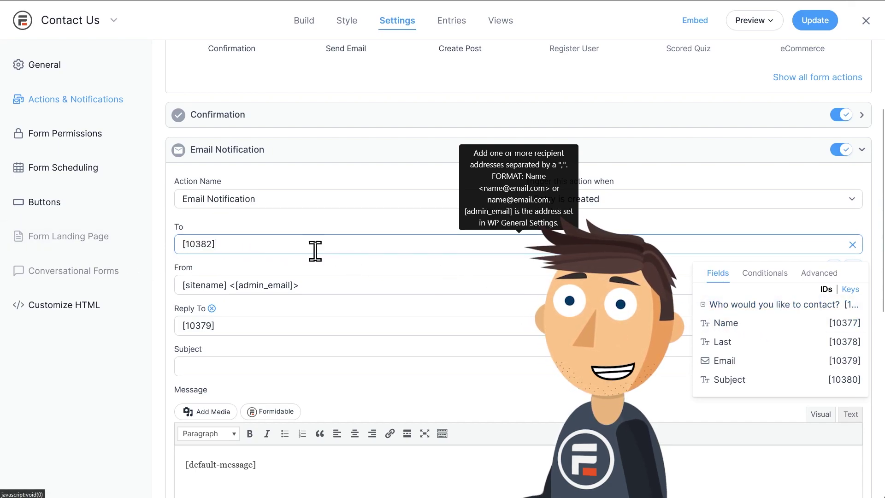